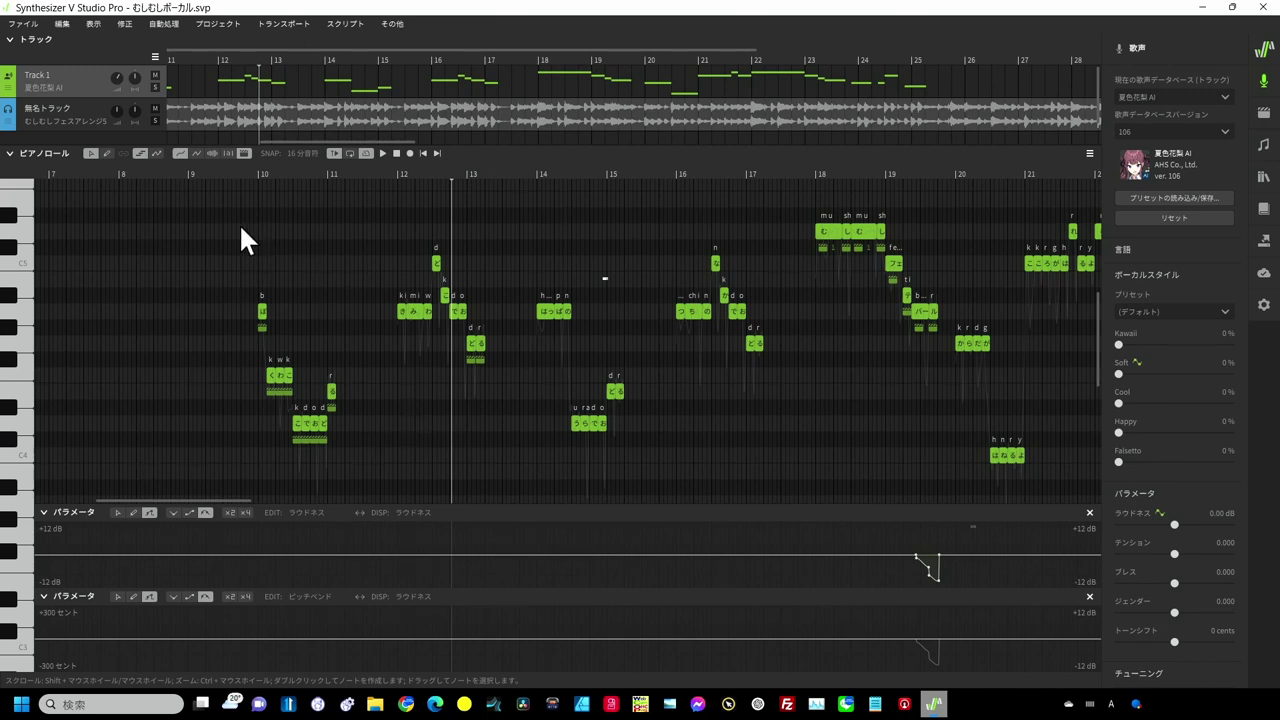
# Step: Mute the 無名トラック audio track and play the vocal alone from just before measure 10
pyautogui.click(238, 176)
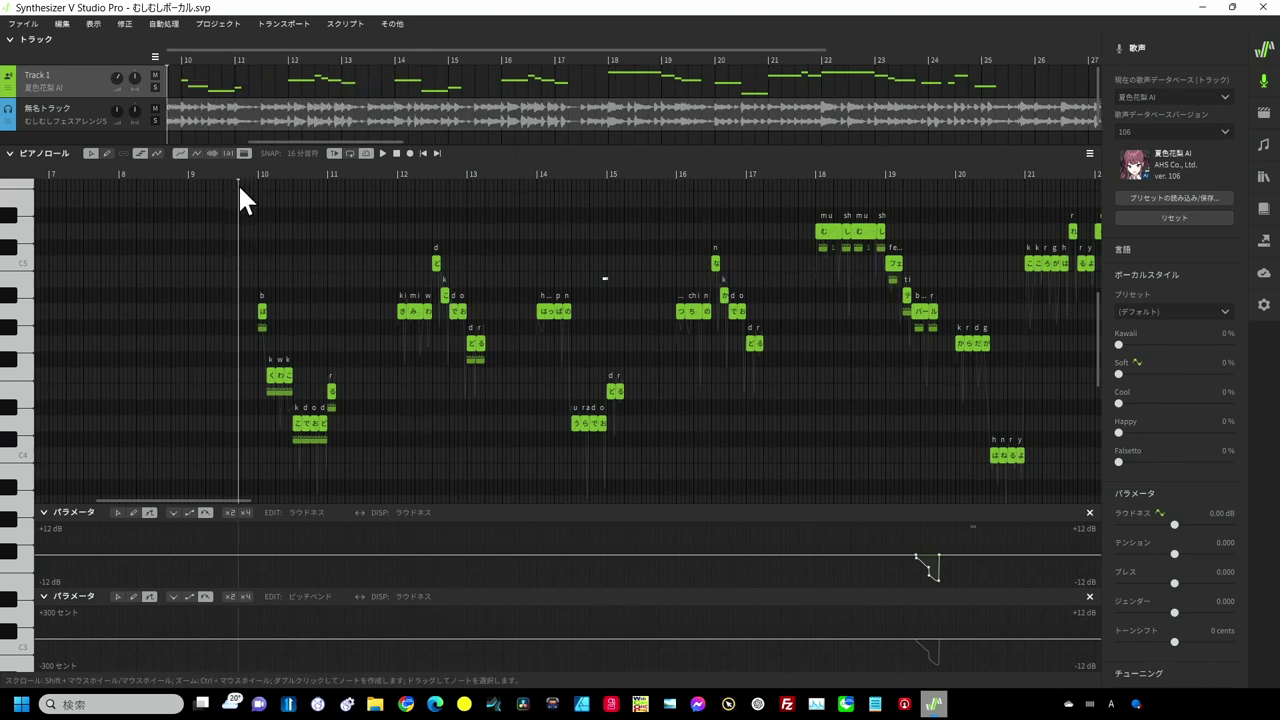
pyautogui.click(155, 107)
pyautogui.press('space')
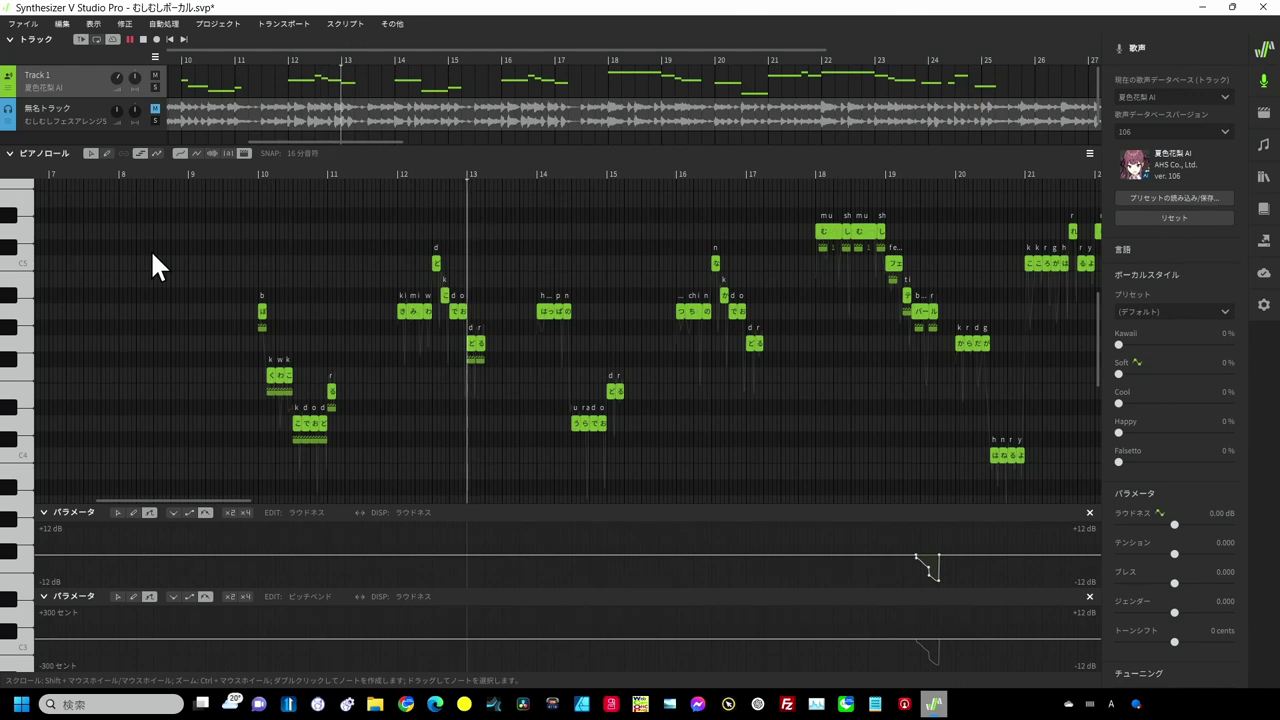
pyautogui.press('space')
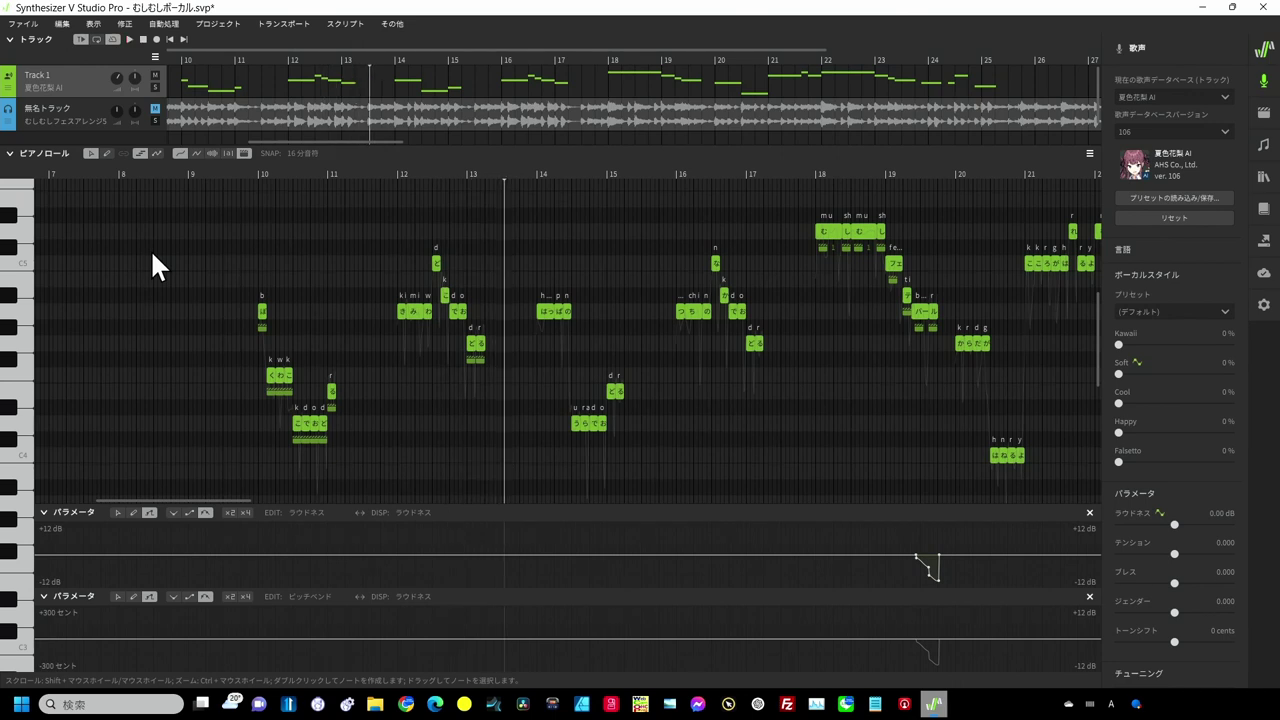
# Step: Select all vocal notes and run the 隙間にブレスを入れる script to insert breath notes in the gaps
pyautogui.click(258, 214)
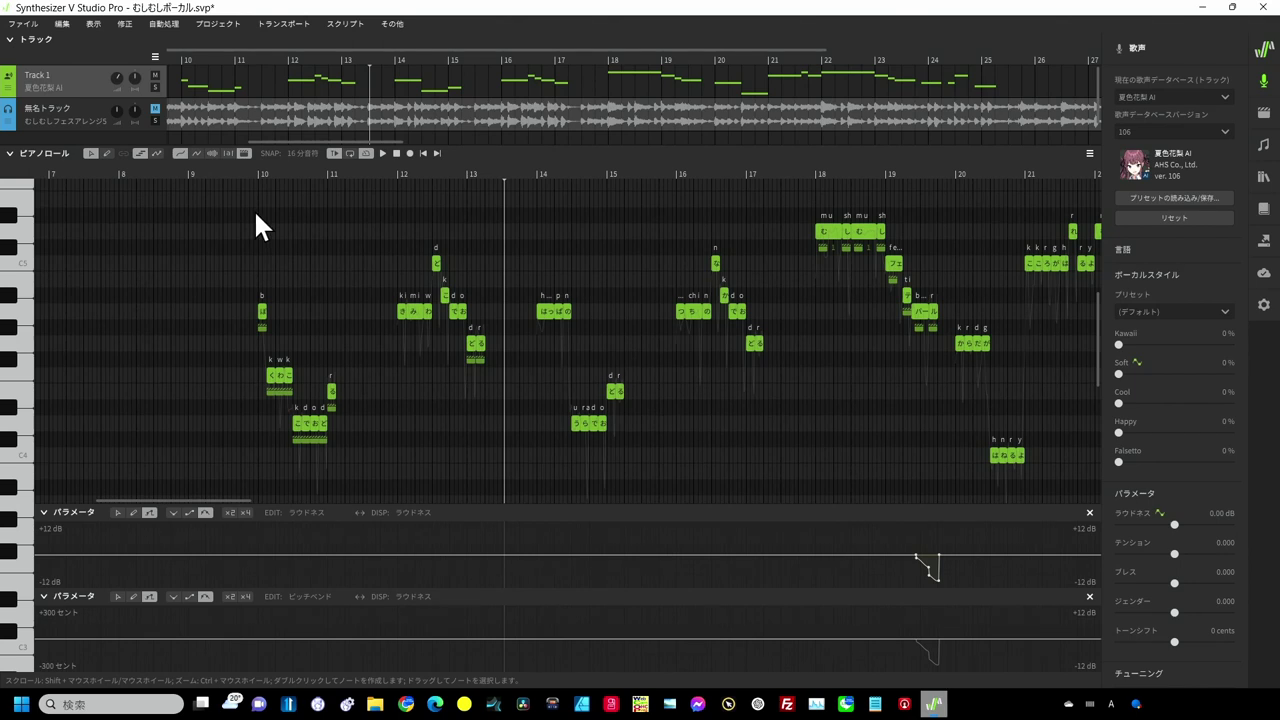
pyautogui.hotkey('ctrl', 'a')
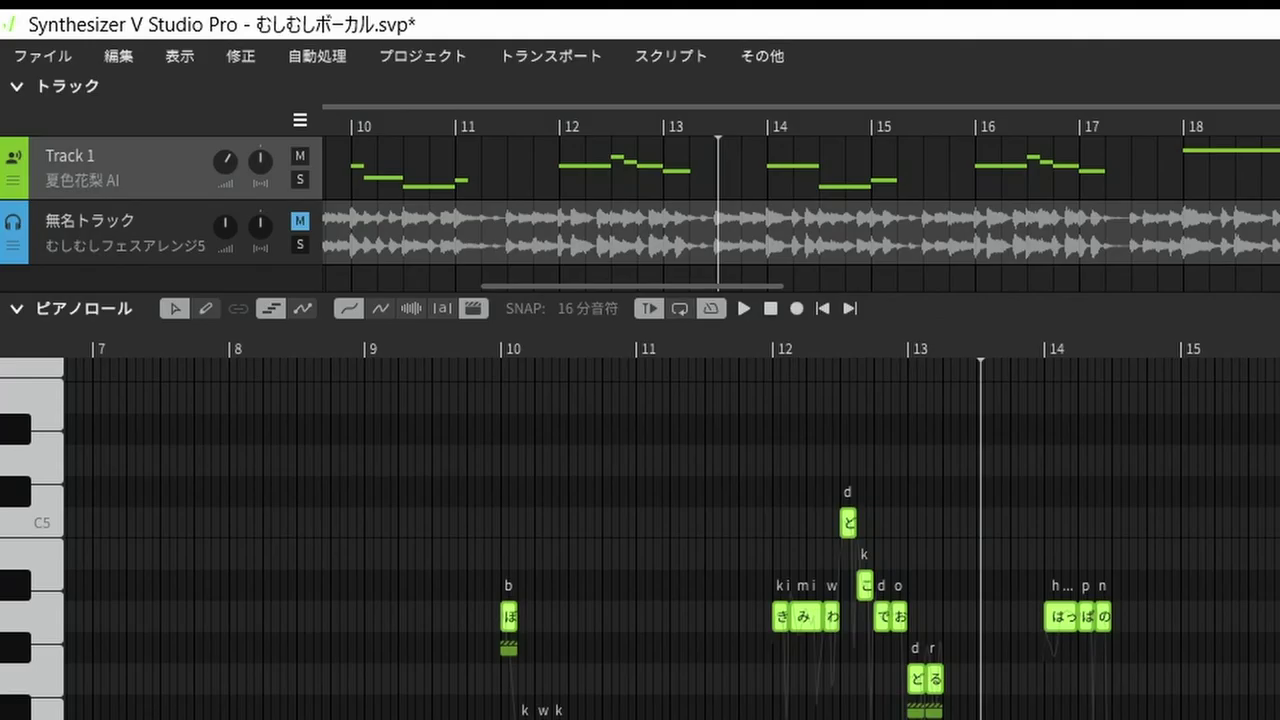
pyautogui.click(716, 62)
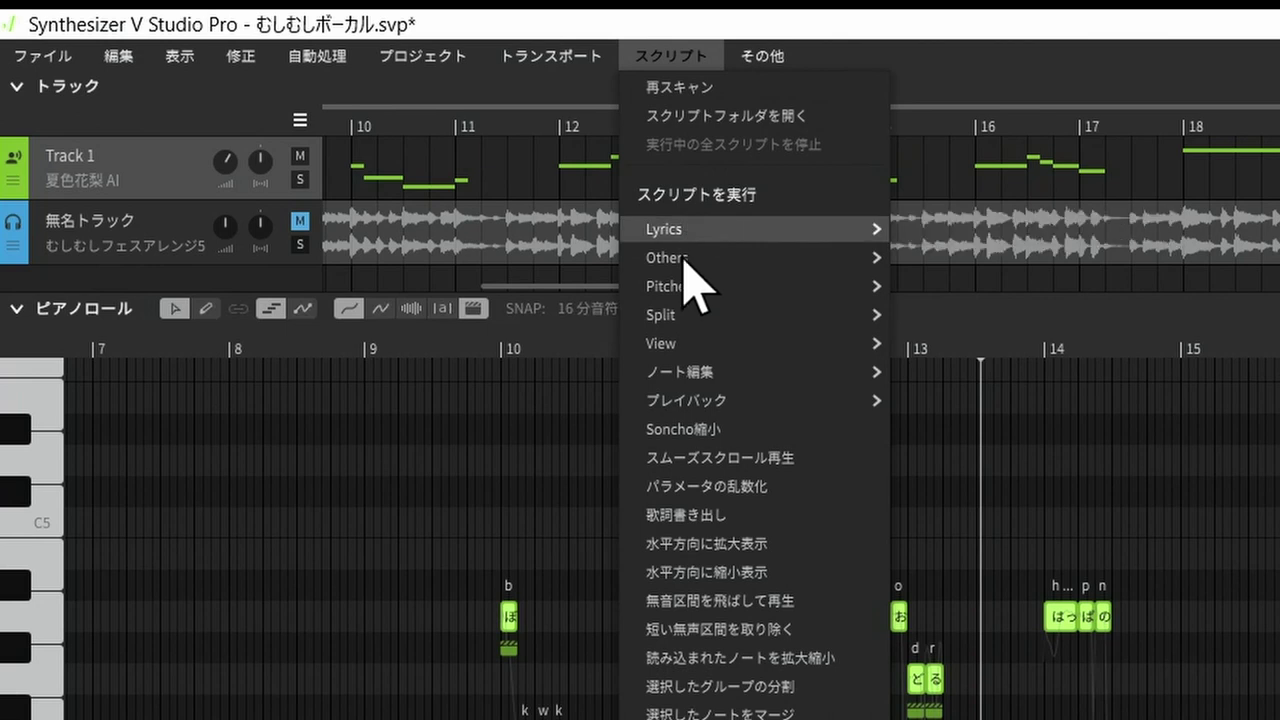
pyautogui.moveTo(684, 260)
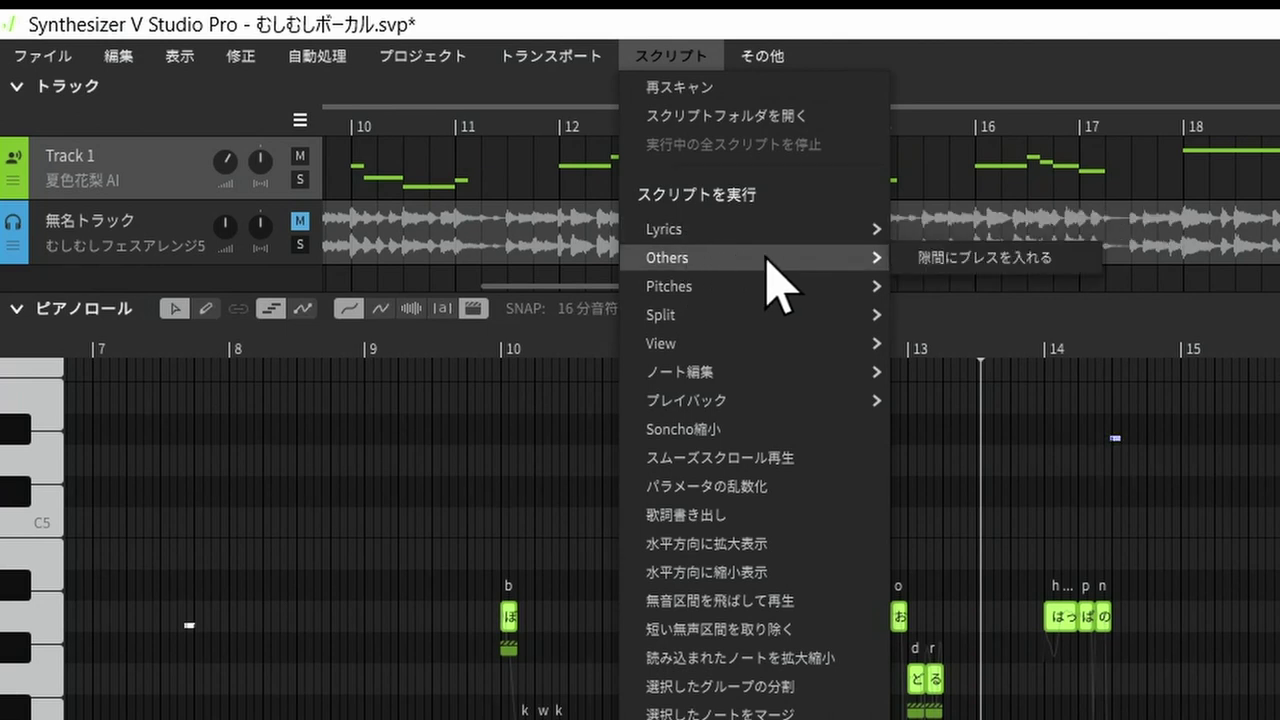
pyautogui.click(950, 258)
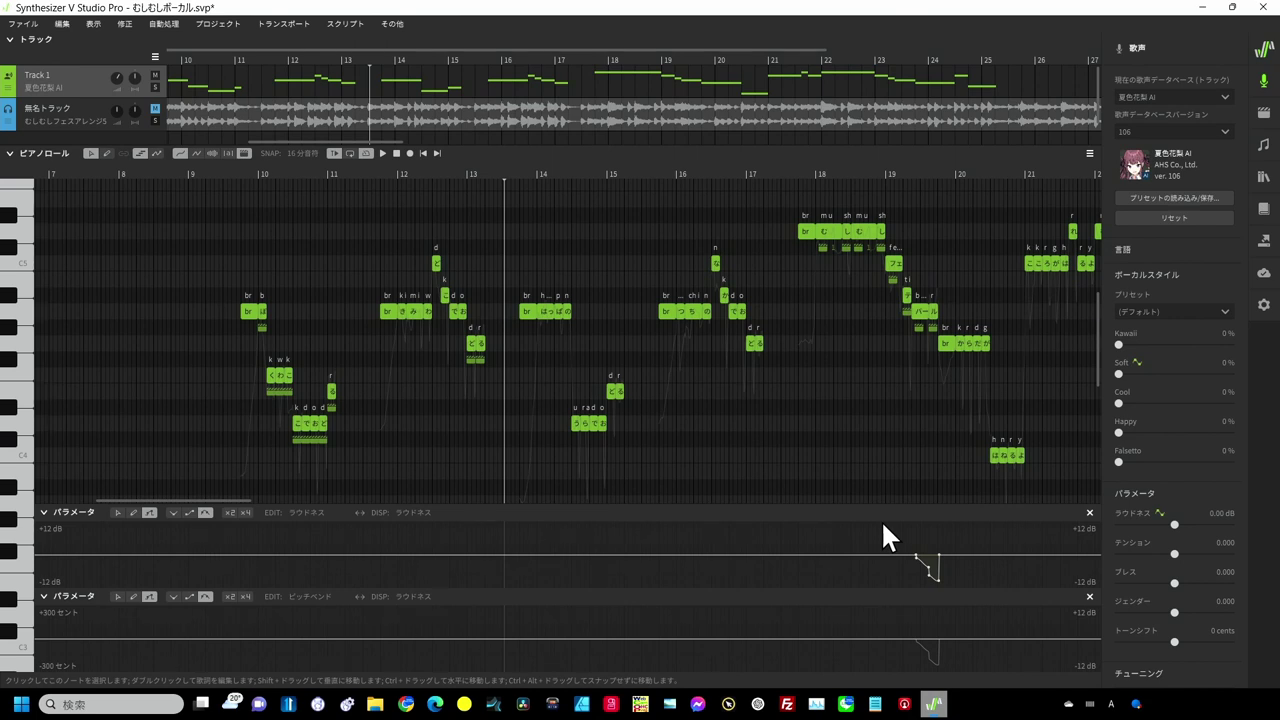
# Step: Play the vocal from before measure 10 to hear the inserted breaths, and stop past measure 17
pyautogui.click(221, 168)
pyautogui.press('space')
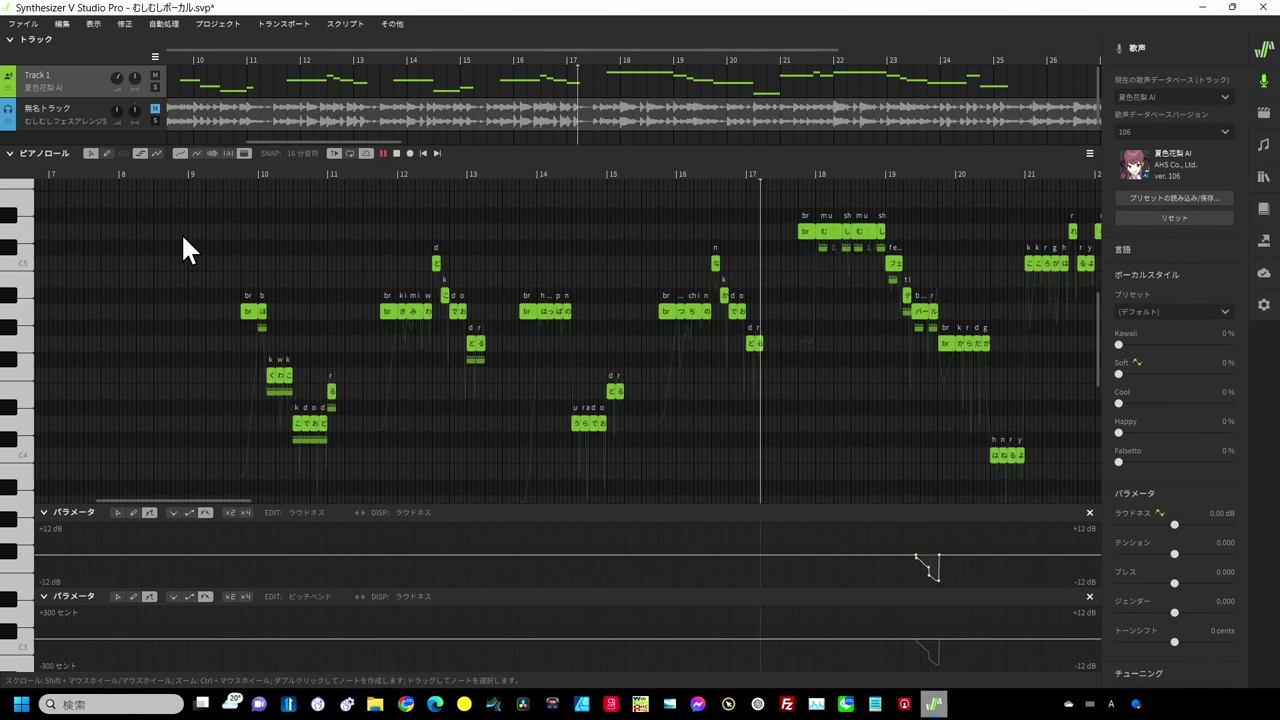
pyautogui.press('space')
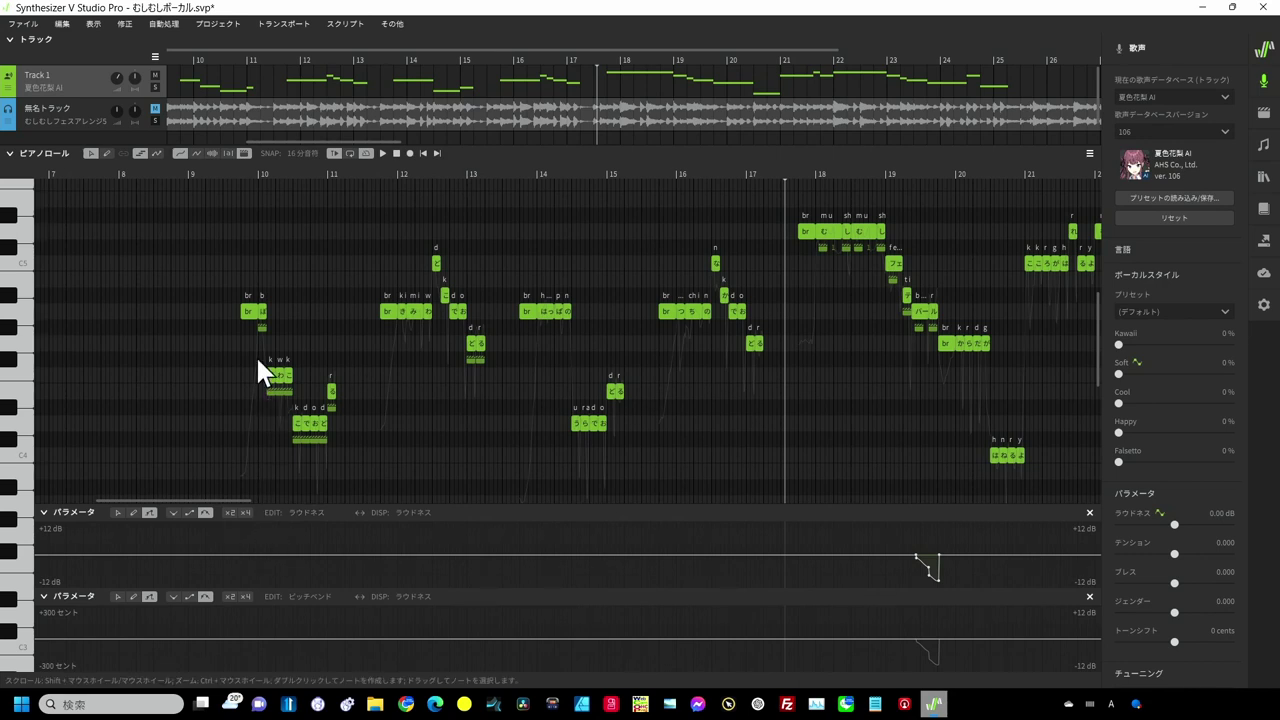
# Step: Draw a raised ラウドネス (loudness) segment spanning the br note just before measure 10
pyautogui.hscroll(-3, 254, 341)
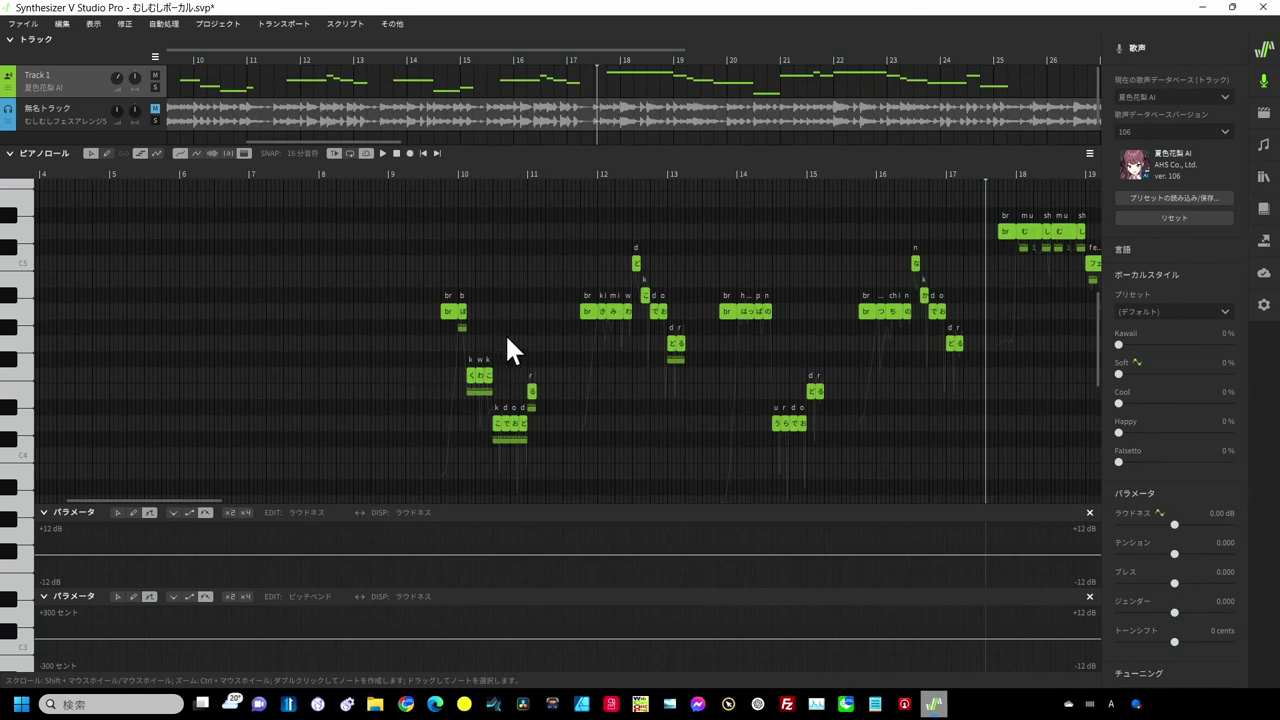
pyautogui.scroll(3, 506, 338)
pyautogui.scroll(3, 483, 334)
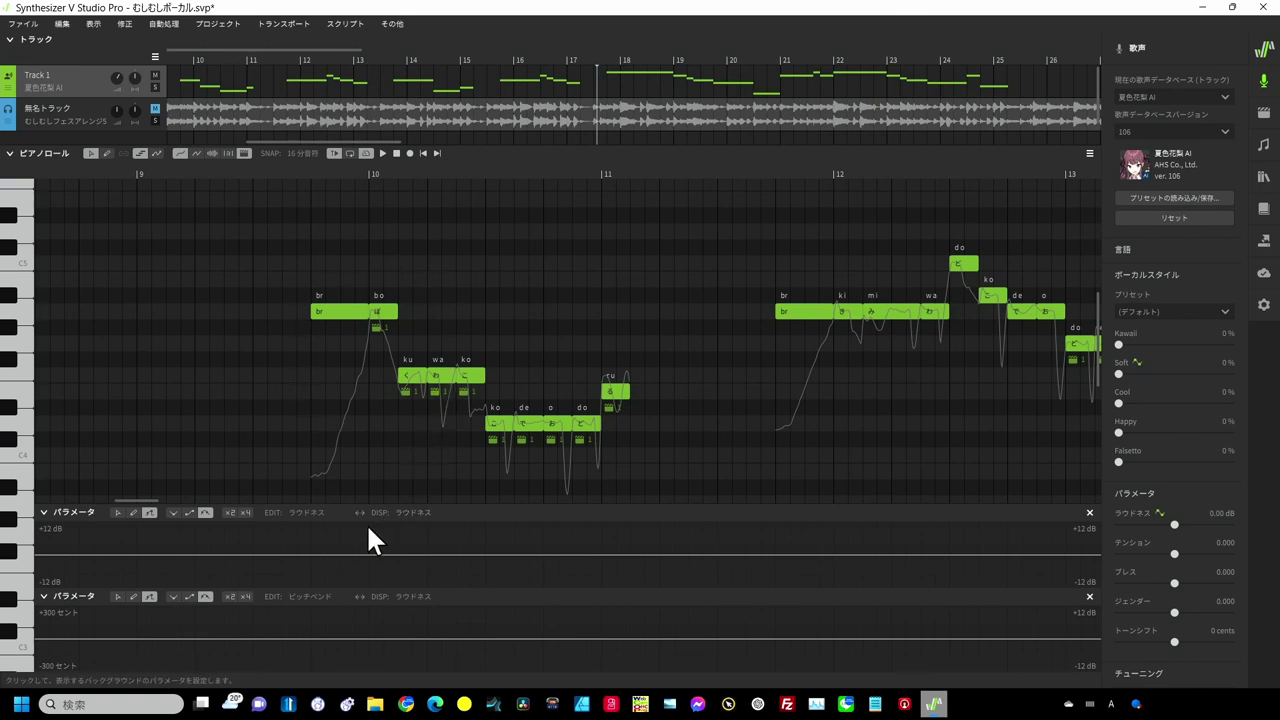
pyautogui.click(310, 515)
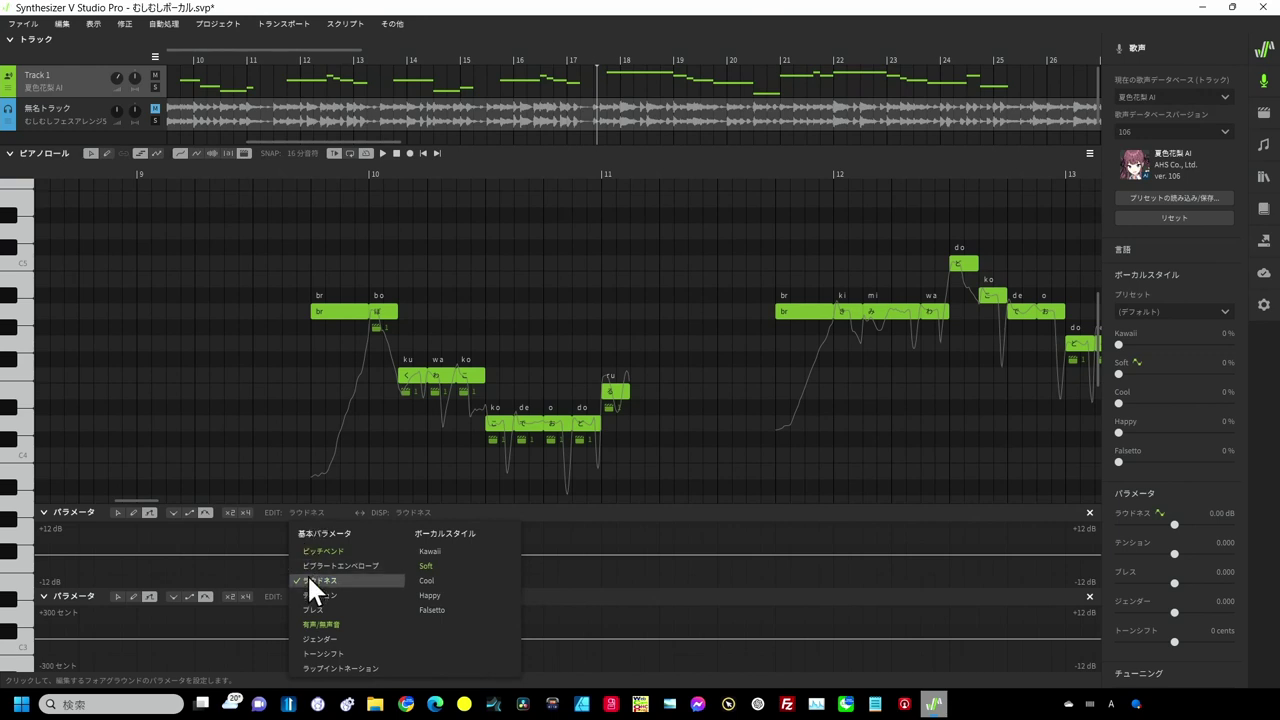
pyautogui.click(309, 582)
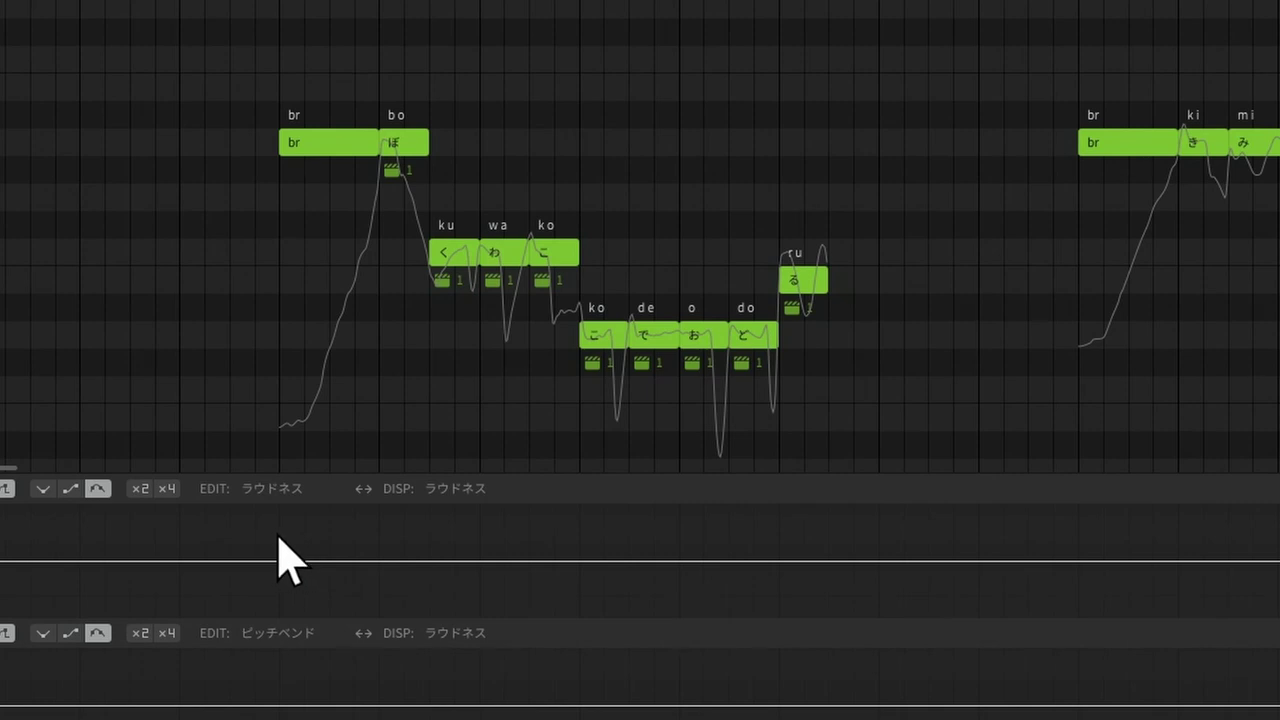
pyautogui.moveTo(353, 530); pyautogui.dragTo(374, 536)
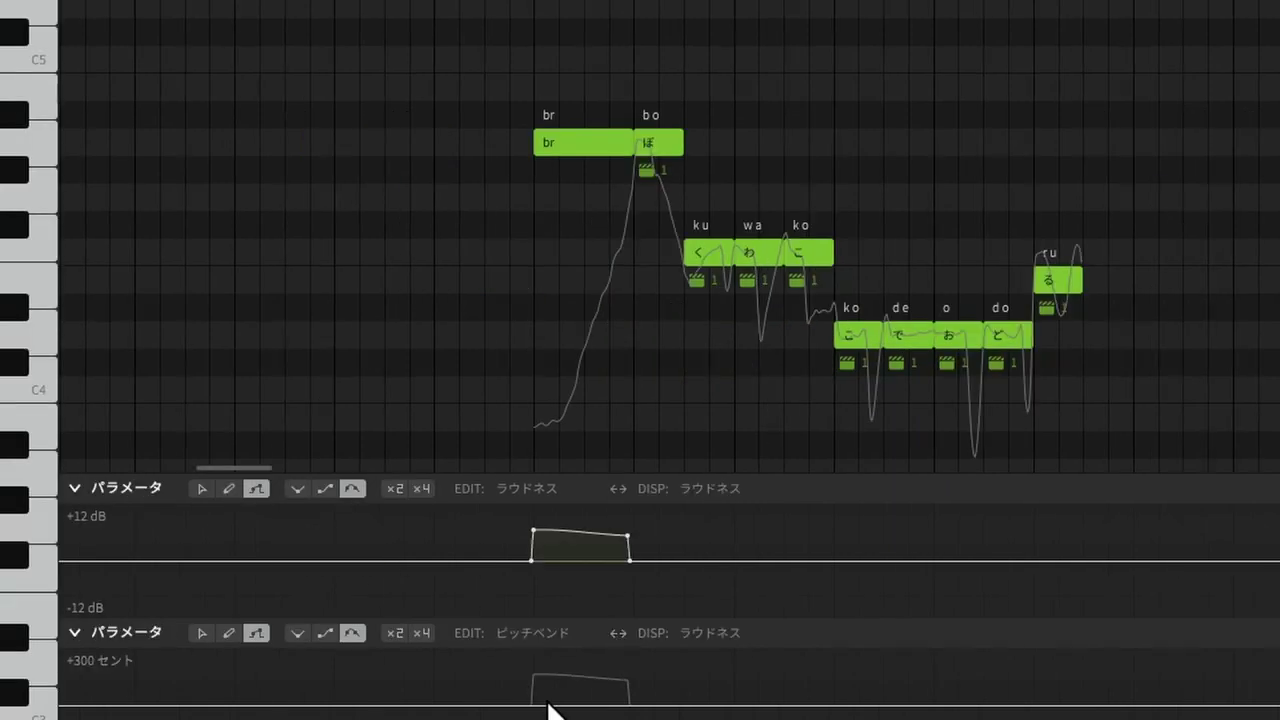
# Step: Copy the loudness points over the first br note and paste them at the br note before measure 12
pyautogui.click(203, 488)
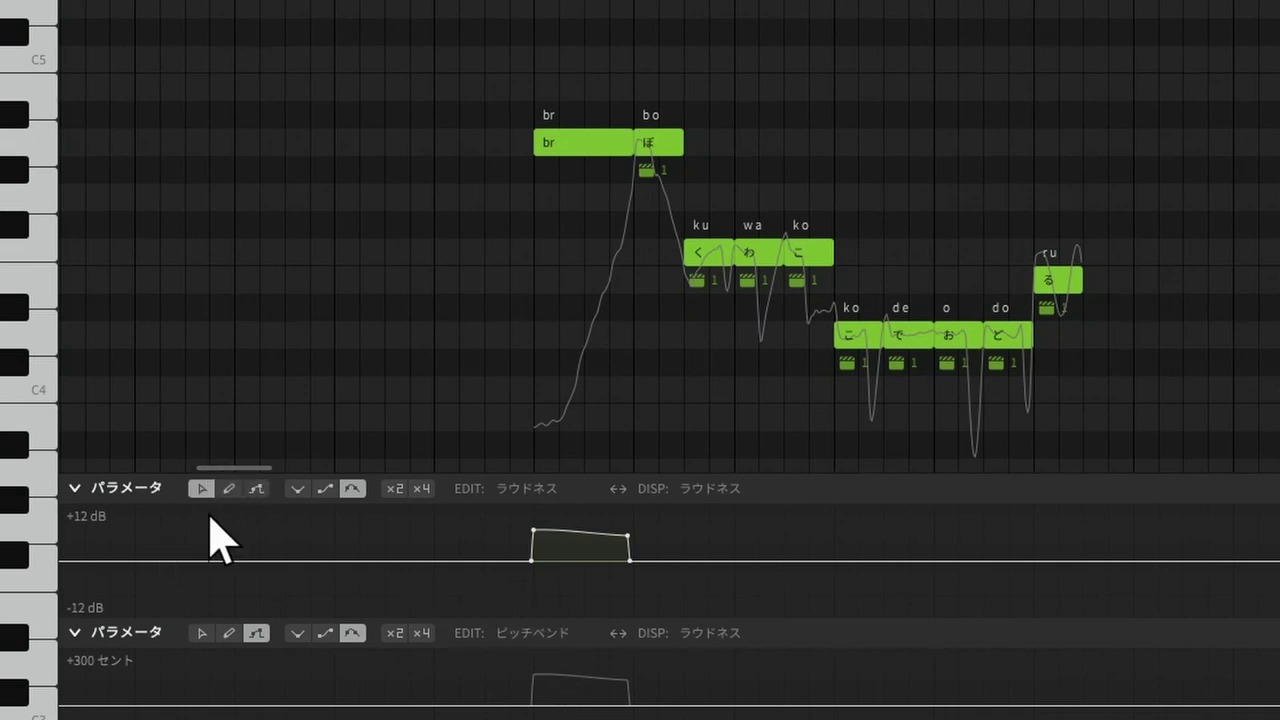
pyautogui.moveTo(505, 518); pyautogui.dragTo(654, 589)
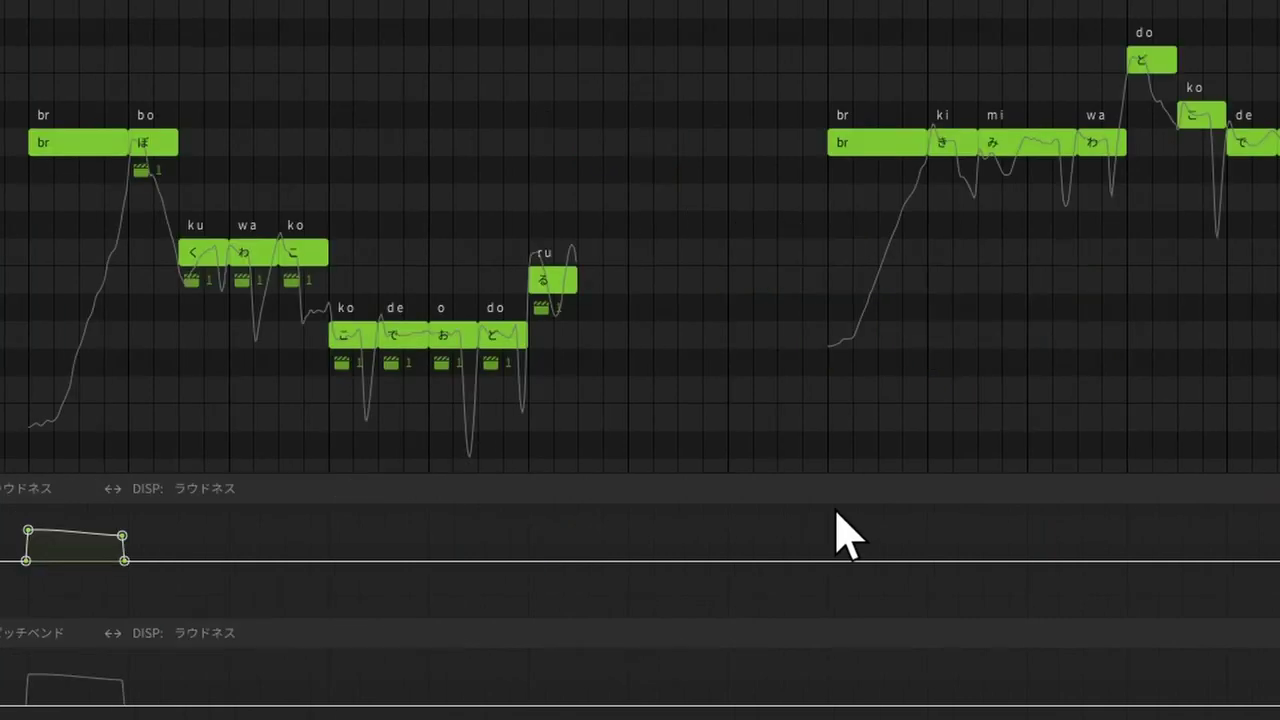
pyautogui.click(829, 1)
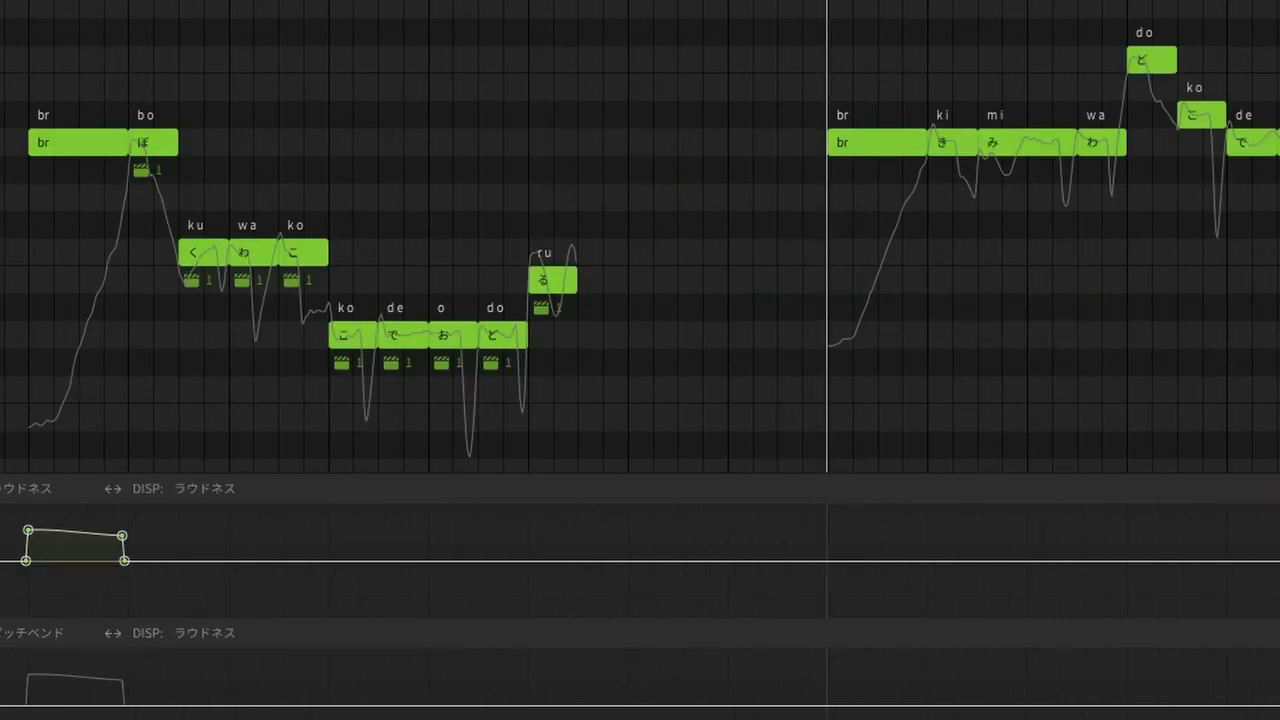
pyautogui.click(824, 581)
pyautogui.hotkey('ctrl', 'v')
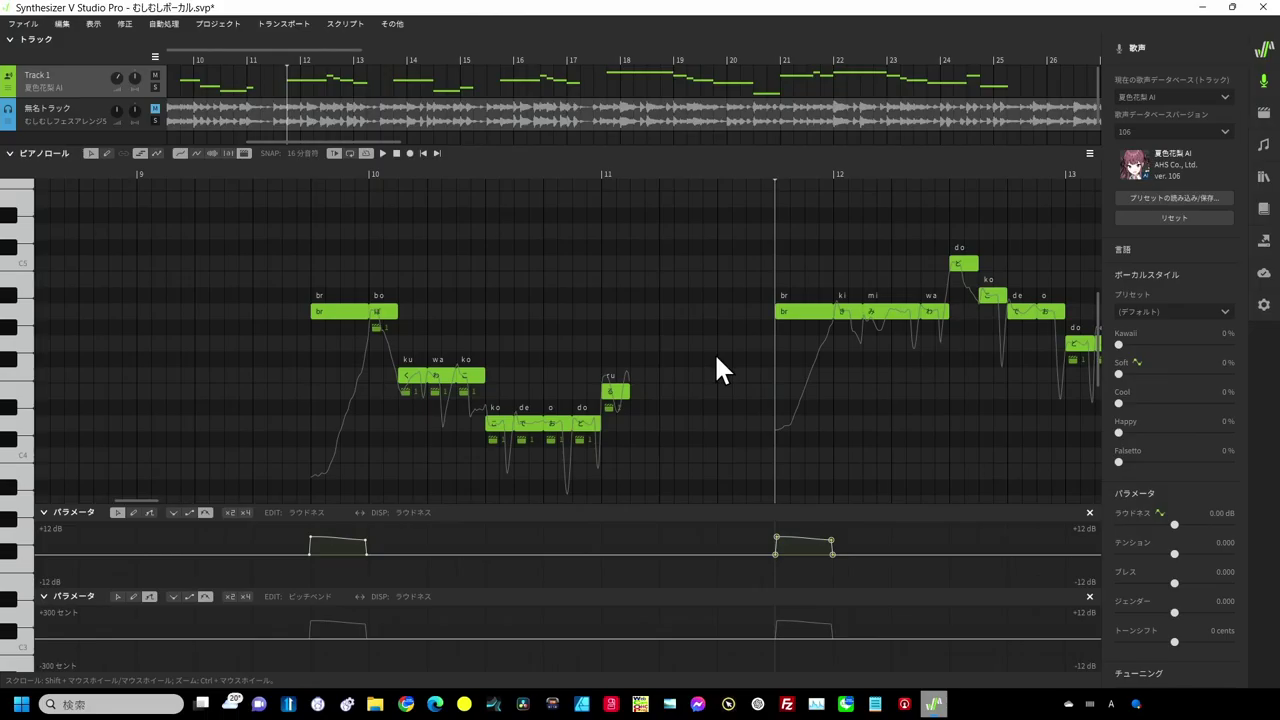
# Step: Paste the copied loudness points at the start of the br note before measure 14
pyautogui.hscroll(-2, 717, 358)
pyautogui.hscroll(8, 717, 358)
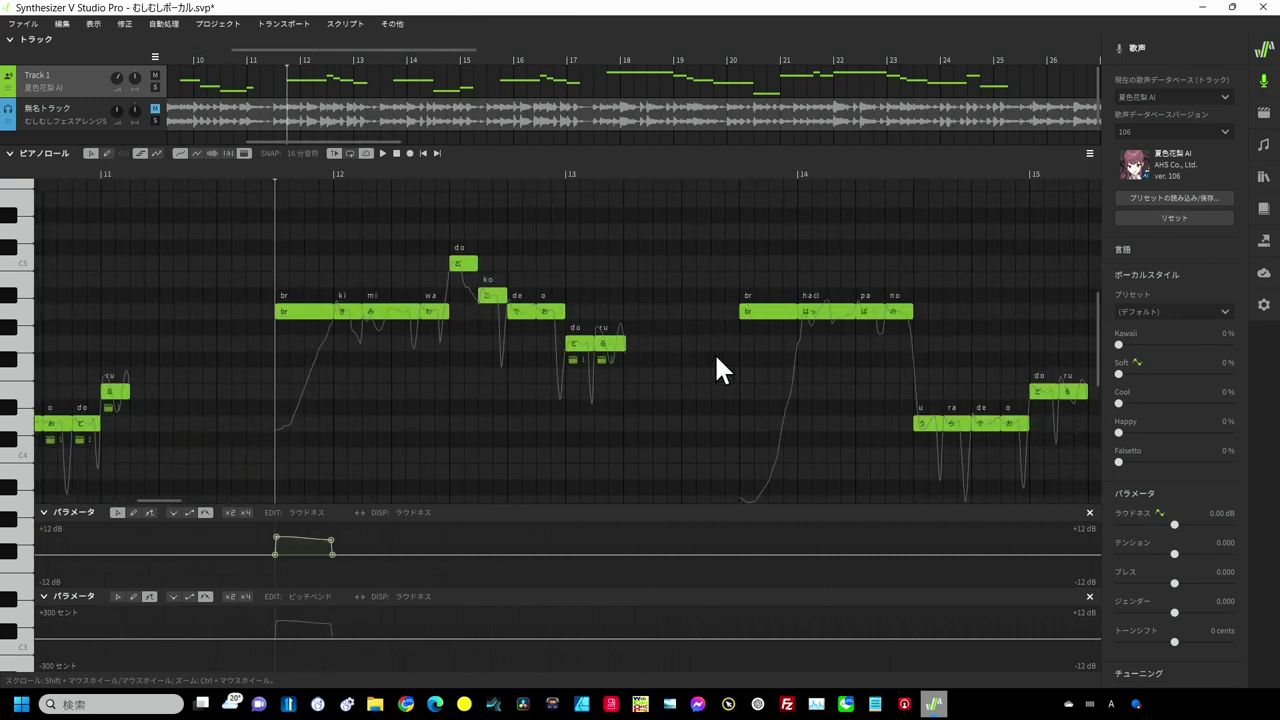
pyautogui.hscroll(2, 716, 358)
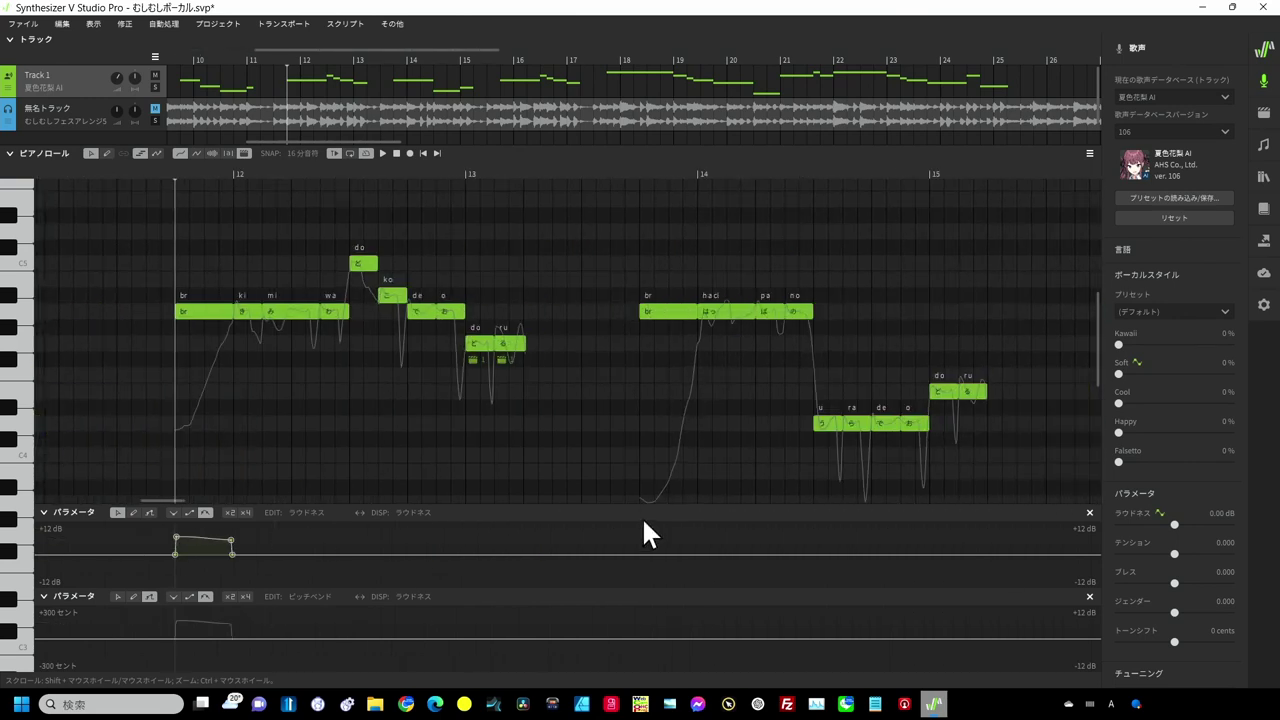
pyautogui.press('Escape')
pyautogui.click(637, 176)
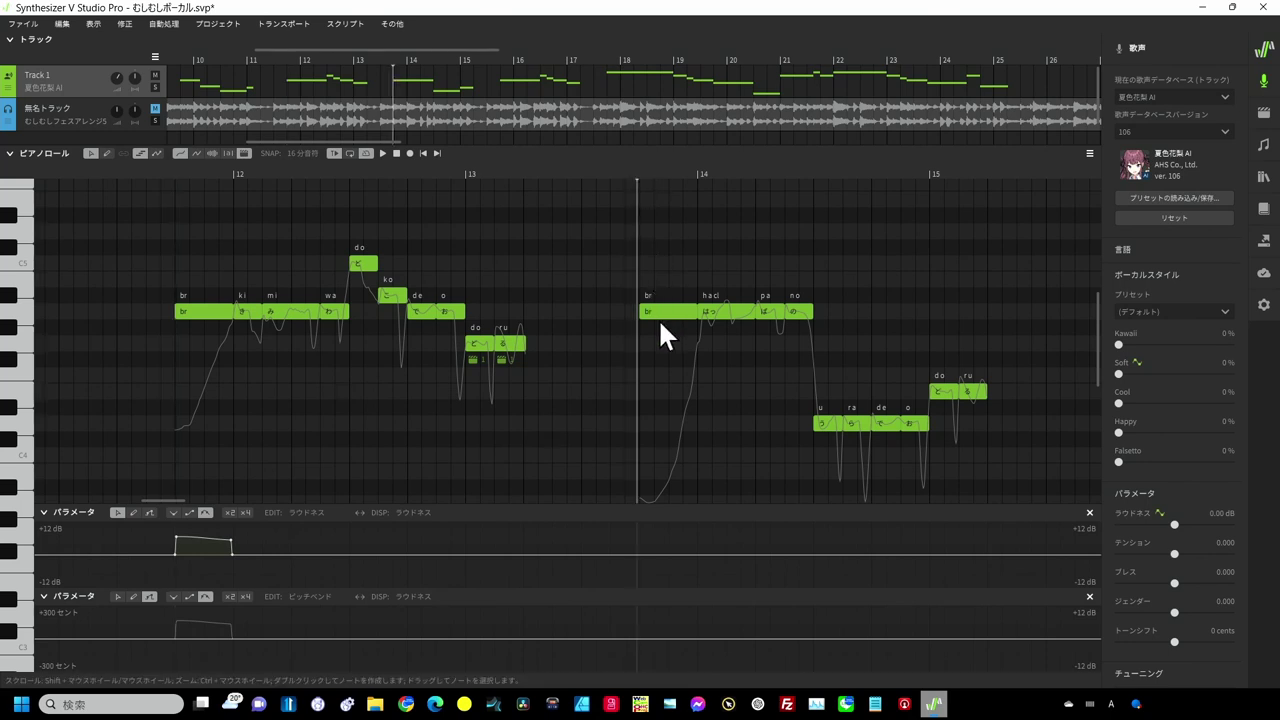
pyautogui.hotkey('ctrl', 'v')
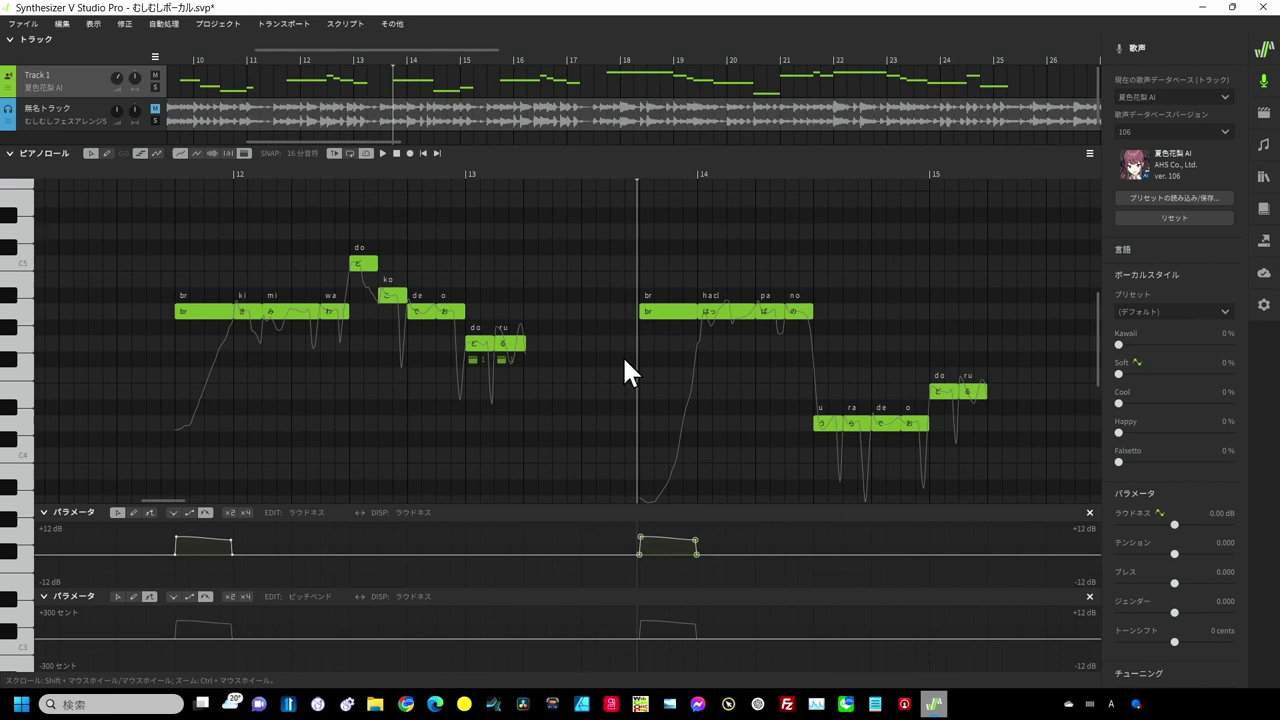
# Step: Play the vocal from before measure 10 to check the louder breaths, and stop past measure 15
pyautogui.scroll(-3, 624, 361)
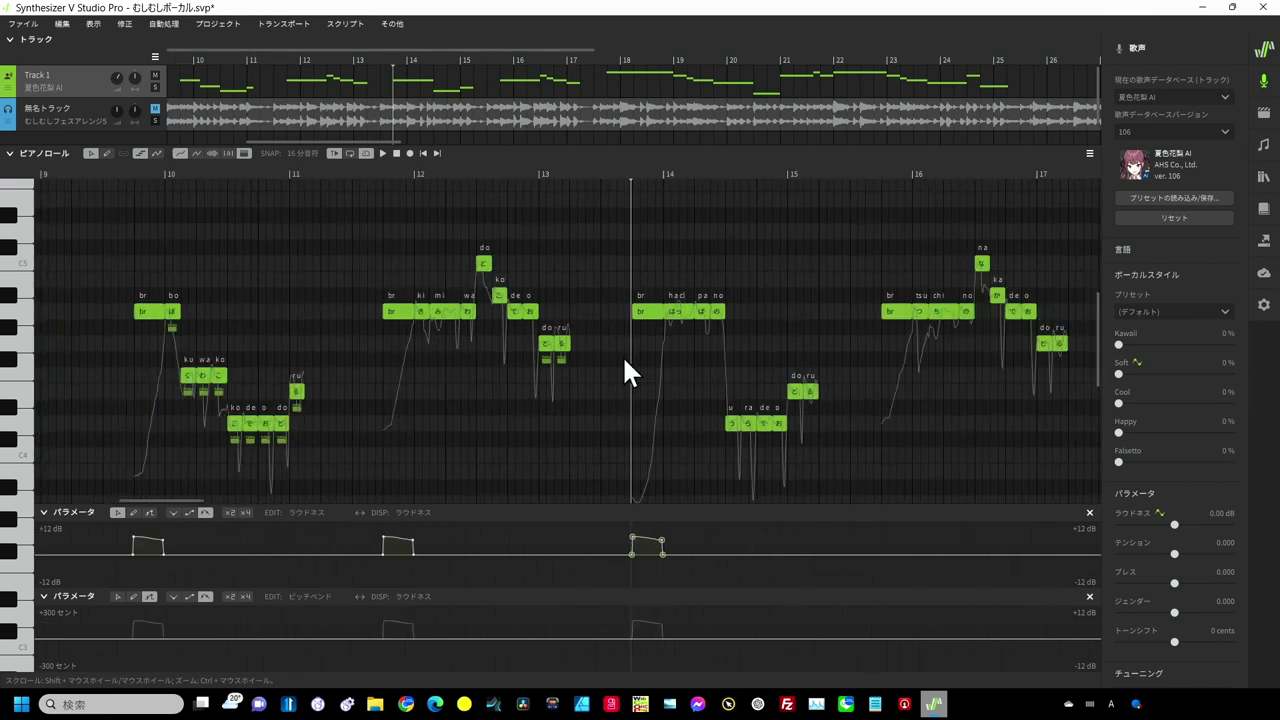
pyautogui.scroll(-3, 624, 362)
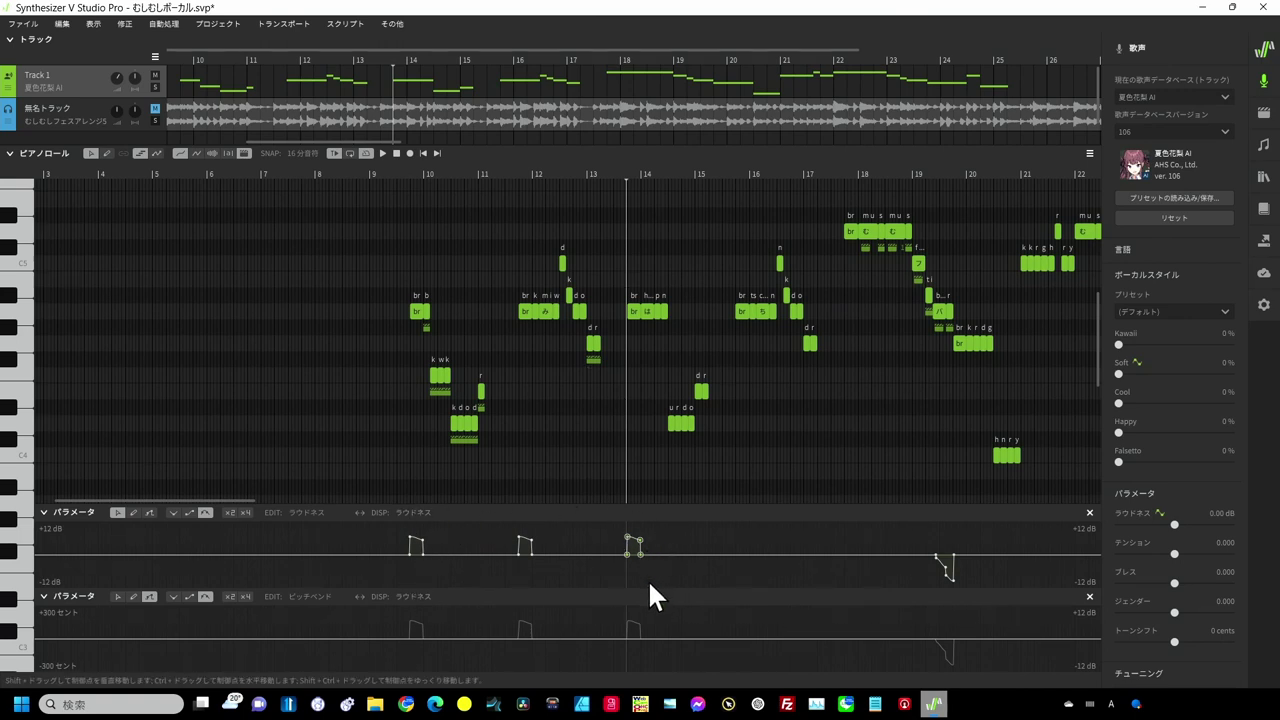
pyautogui.click(402, 168)
pyautogui.press('space')
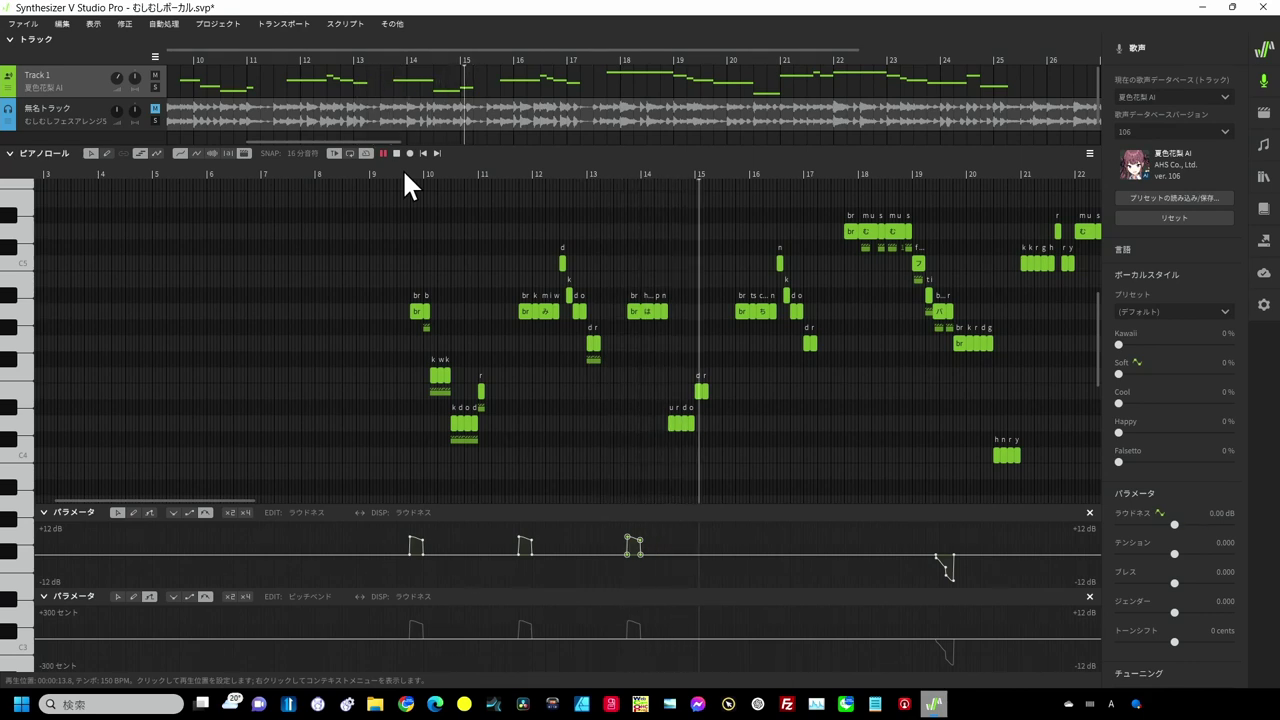
pyautogui.press('space')
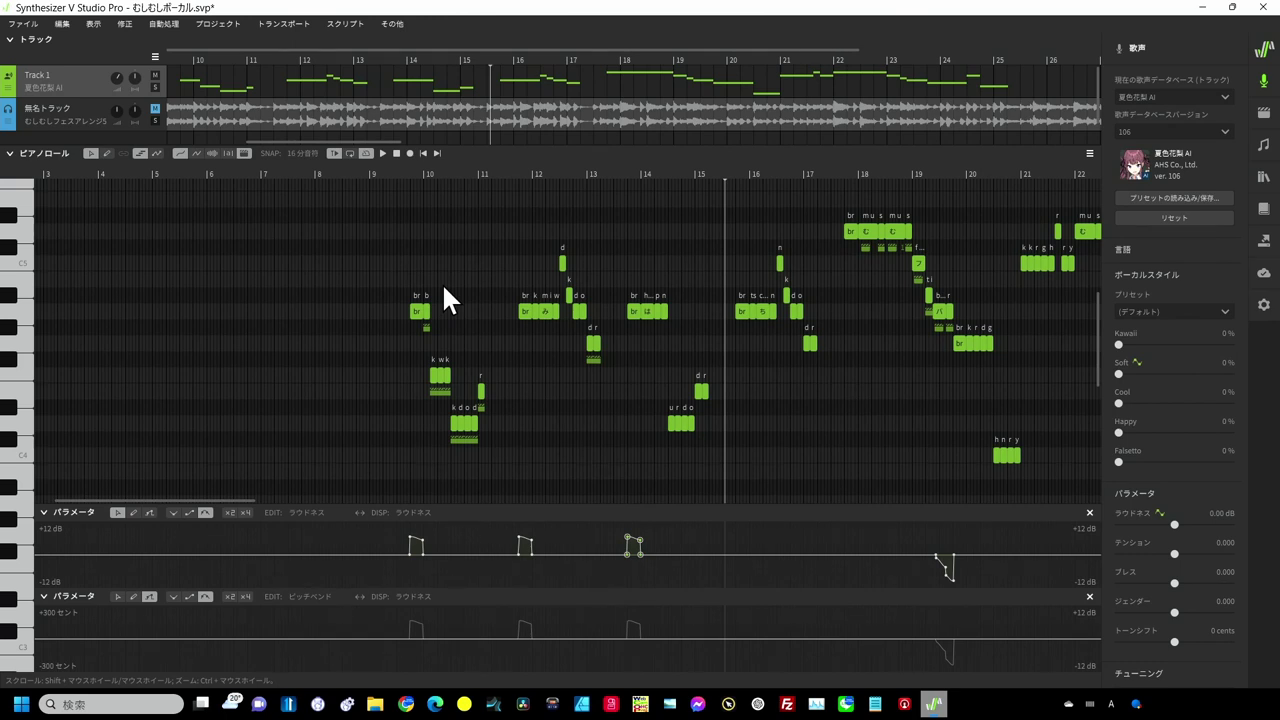
# Step: Switch to Chrome and download AddBreath.js from the shared Google Drive folder into the ダウンロード folder, accepting the file-type risk
pyautogui.click(406, 704)
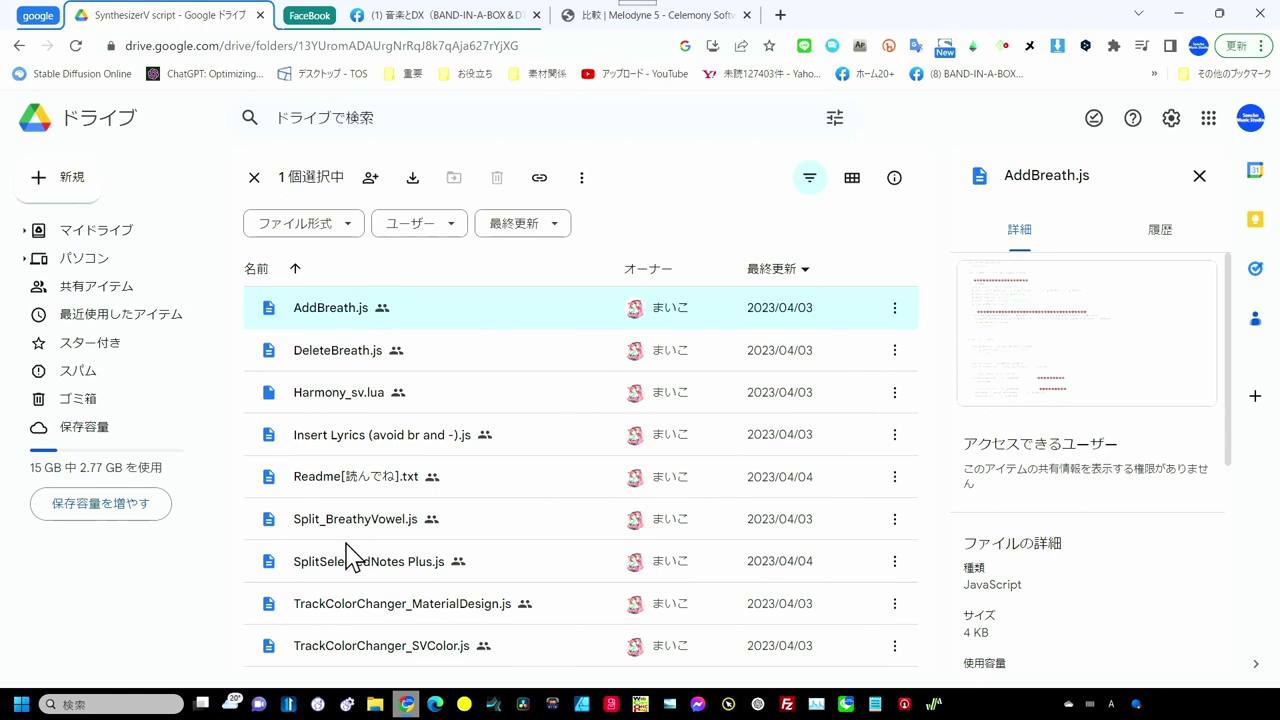
pyautogui.rightClick(341, 320)
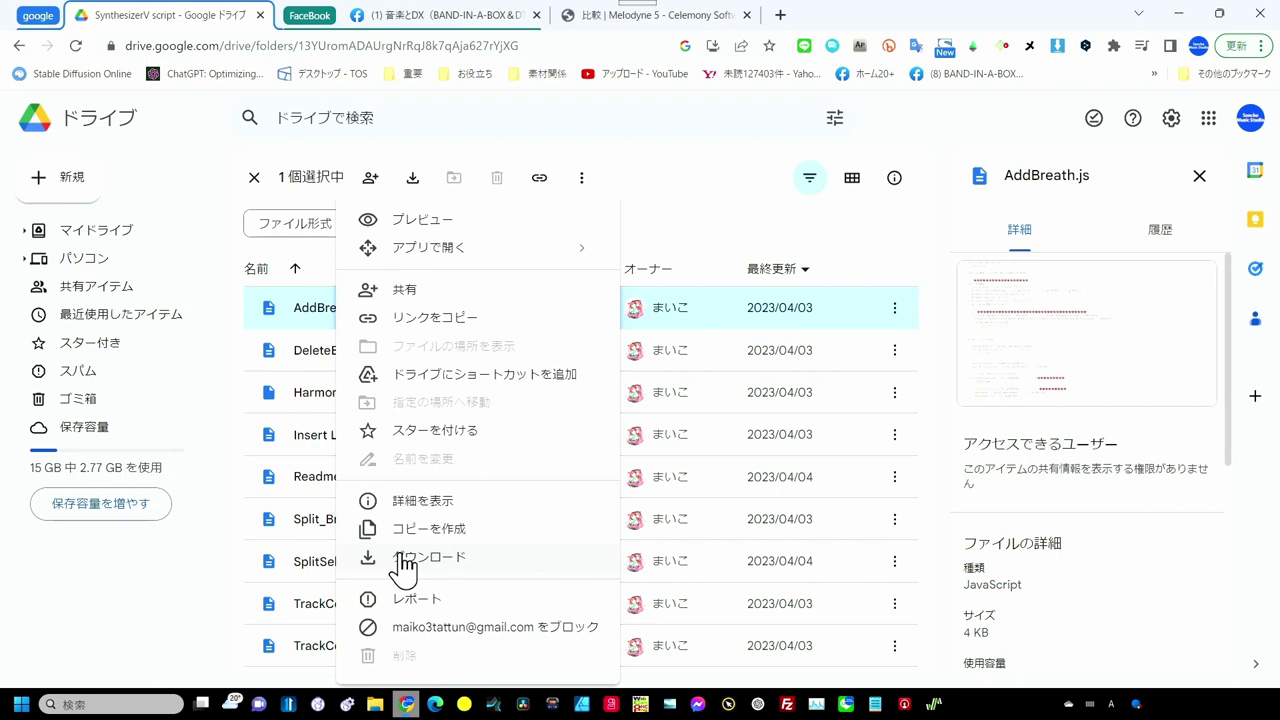
pyautogui.click(405, 565)
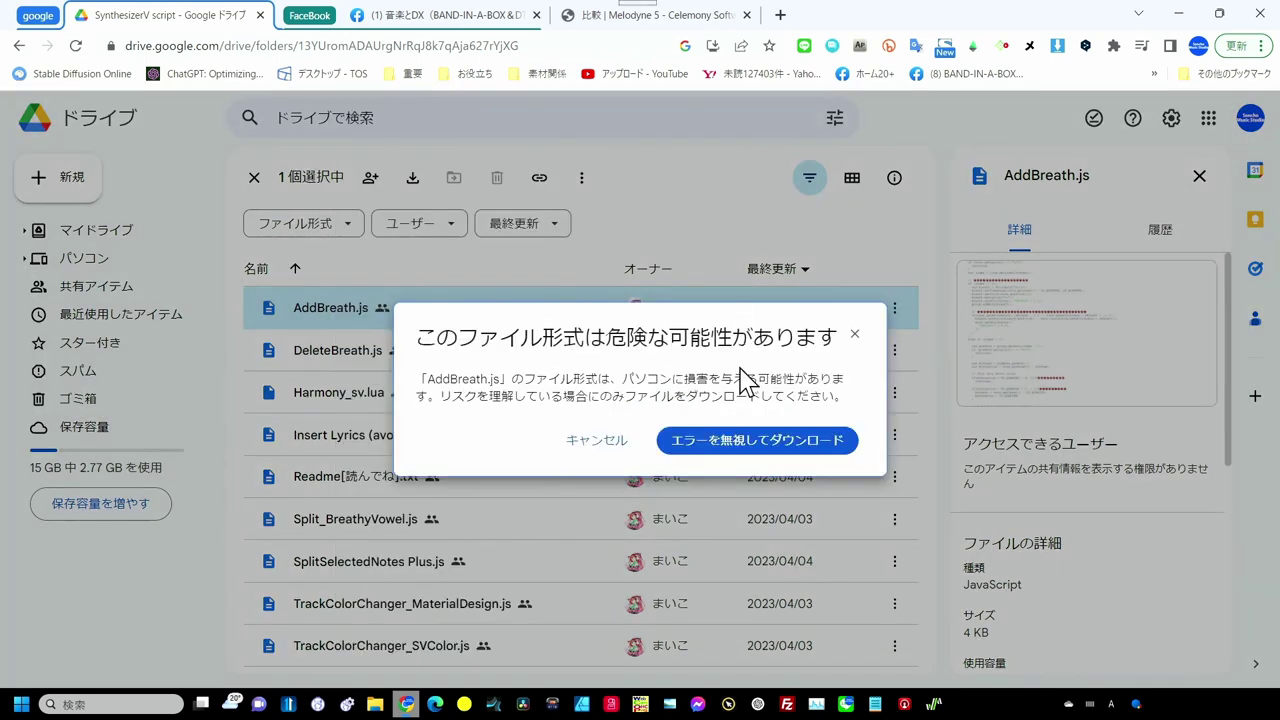
pyautogui.click(735, 450)
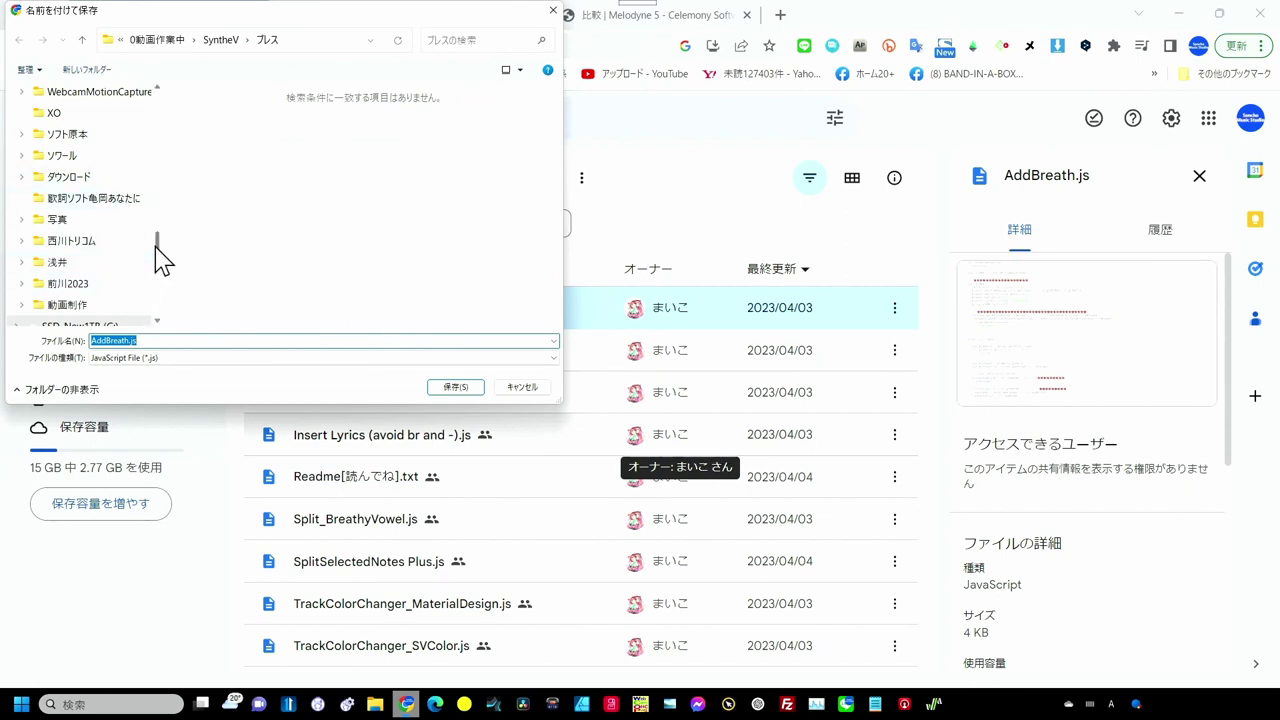
pyautogui.moveTo(157, 257); pyautogui.dragTo(154, 119)
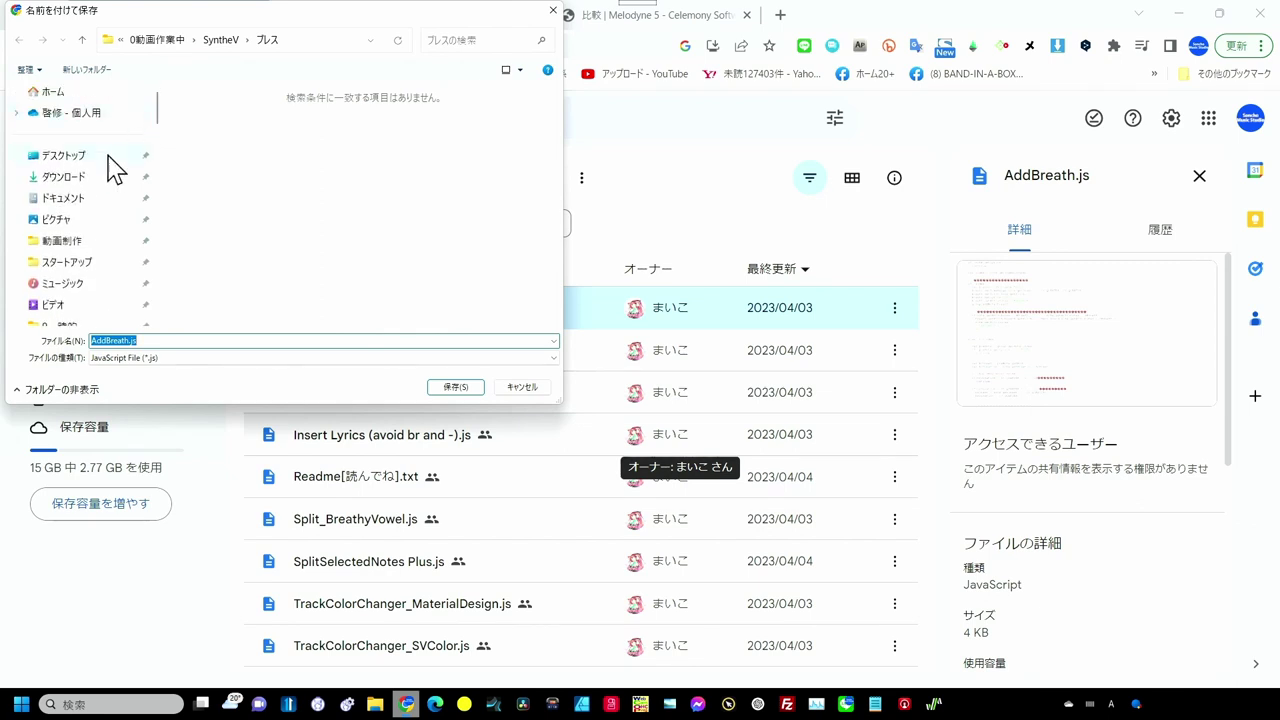
pyautogui.click(82, 177)
pyautogui.click(449, 400)
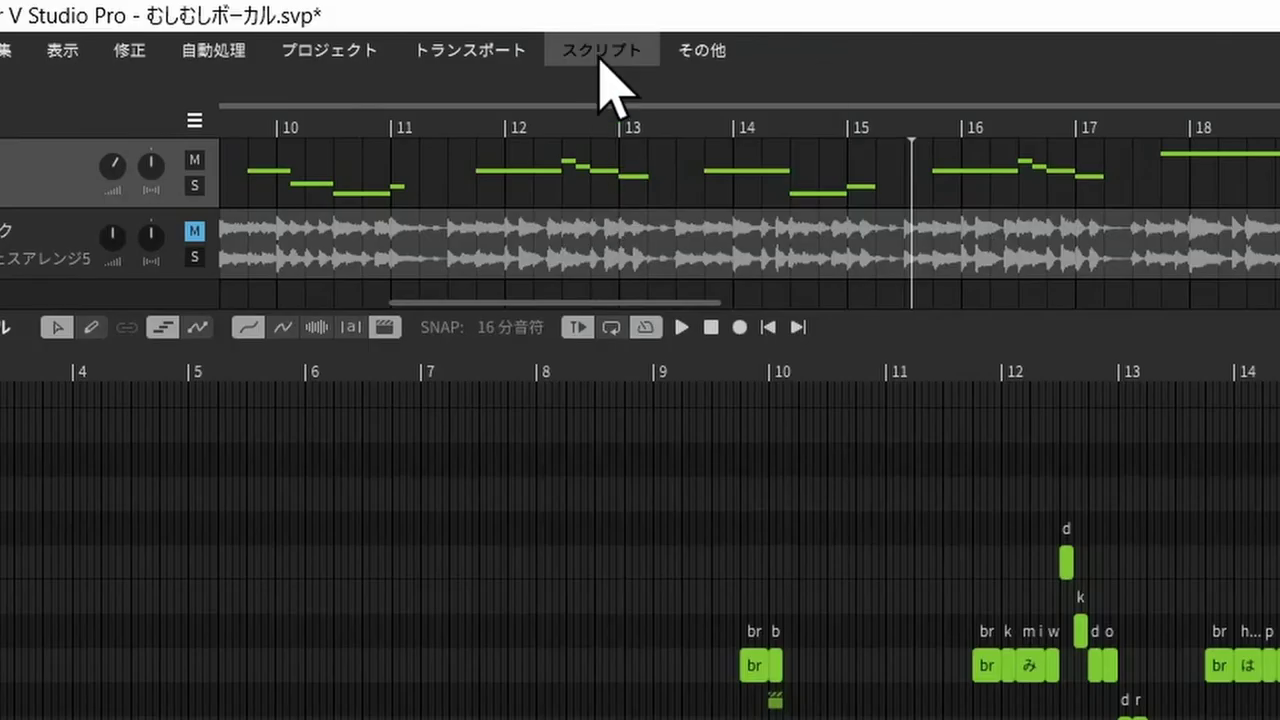
# Step: Open the Synthesizer V Studio script location from the vocal editor and go into its scripts folder
pyautogui.click(600, 52)
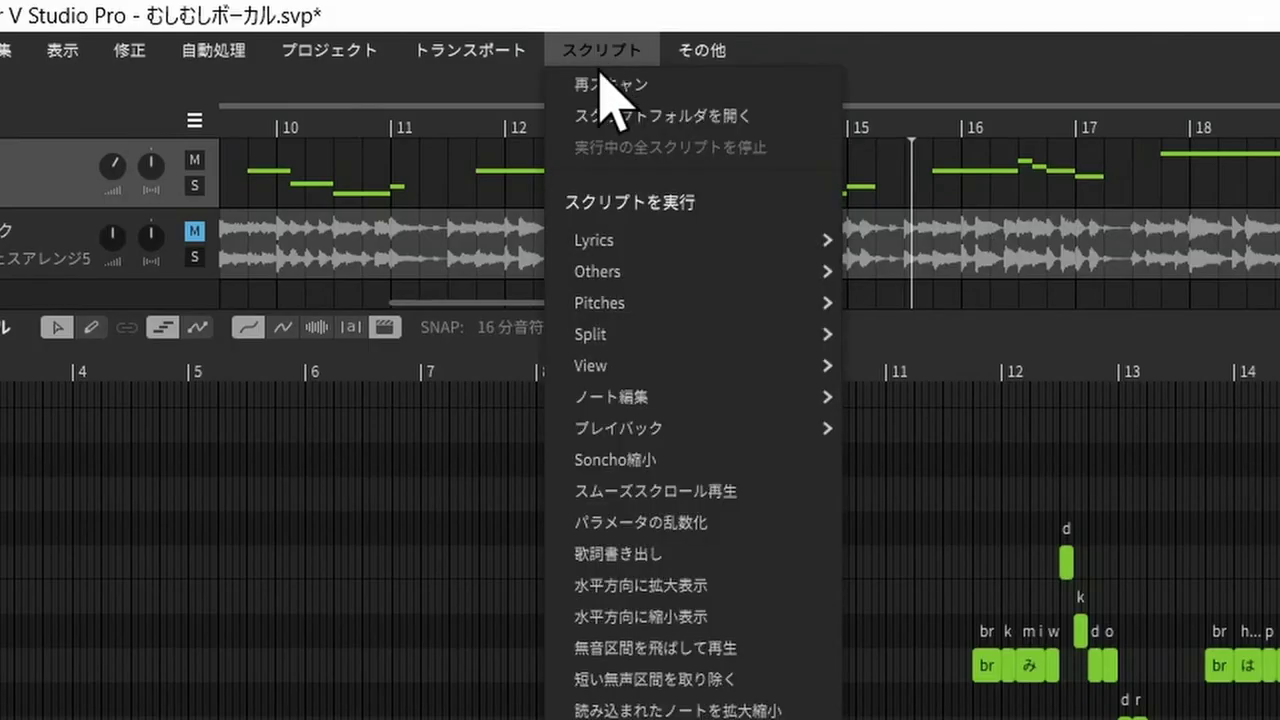
pyautogui.click(603, 116)
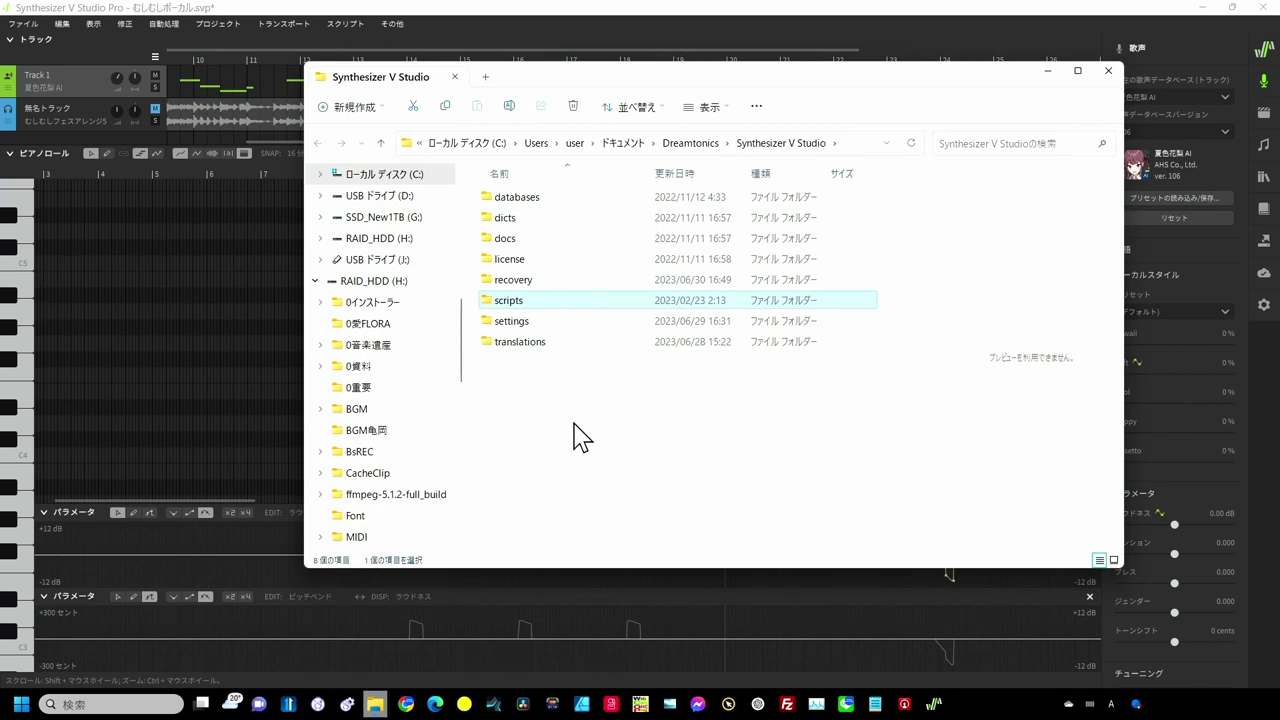
pyautogui.doubleClick(500, 300)
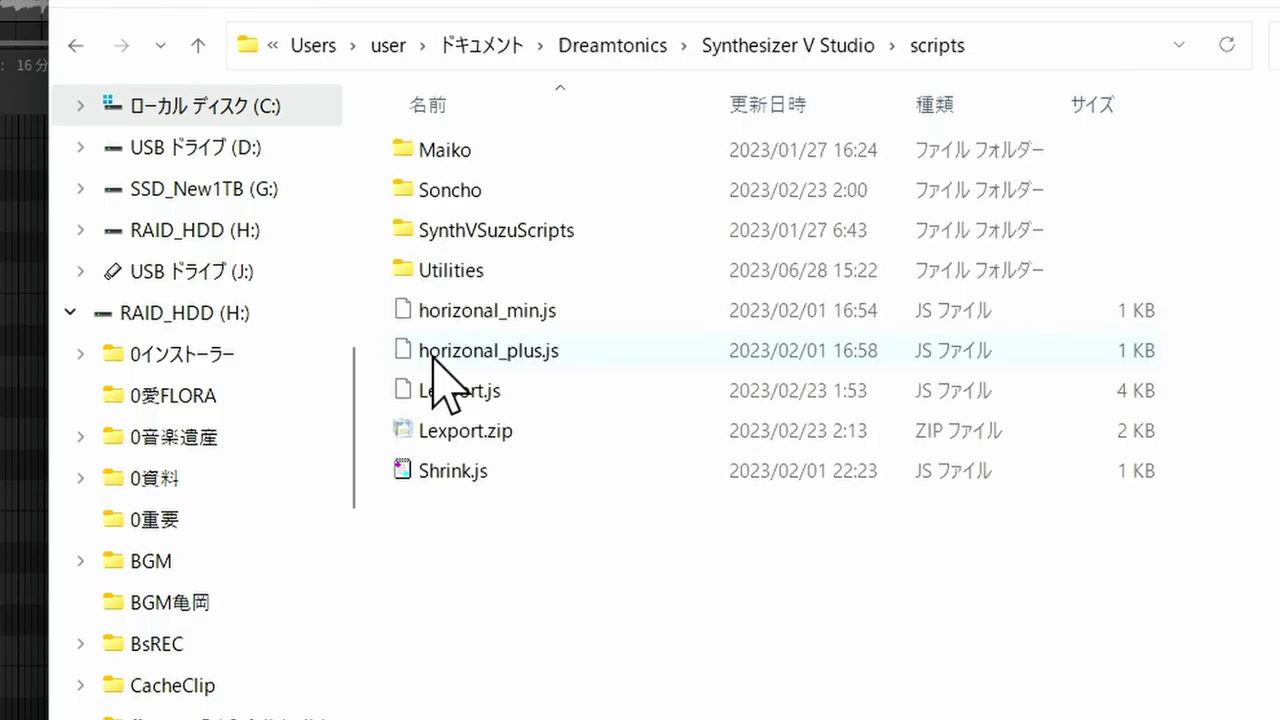